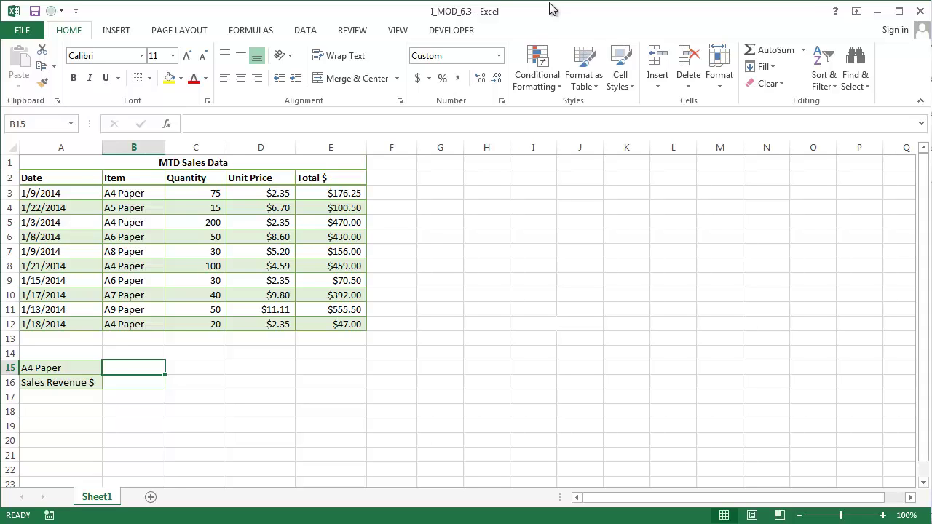
Step: Examine the sales table's item list in B3:B12 and the A4 Paper and Sales Revenue $ summary cells
click(203, 160)
click(126, 194)
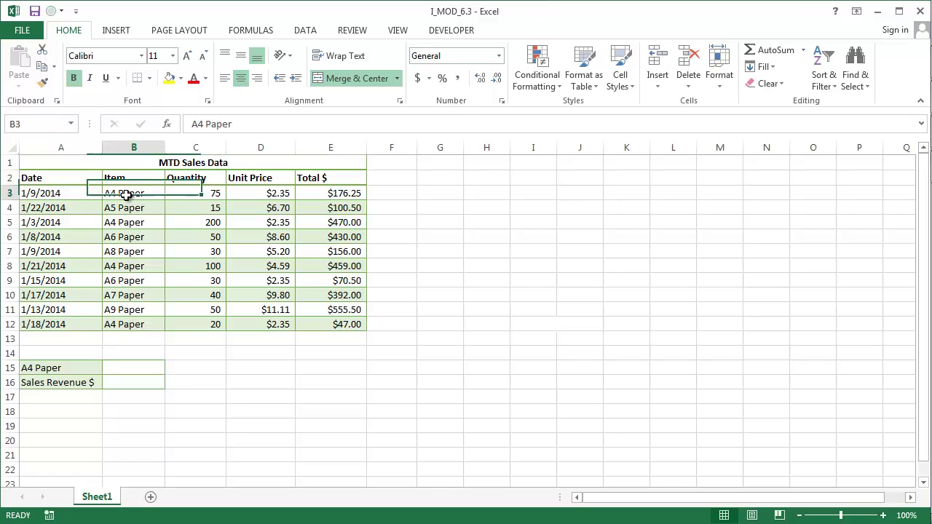
drag(126, 195, 129, 319)
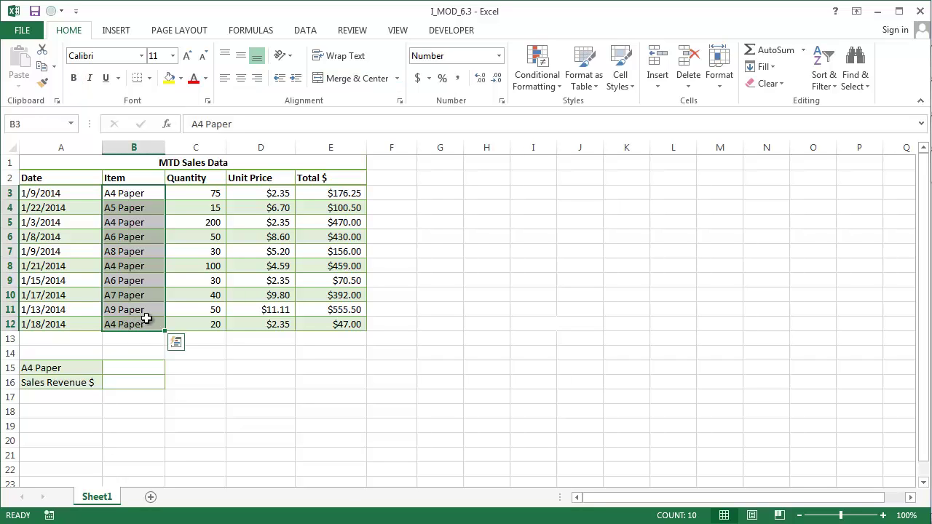
click(108, 367)
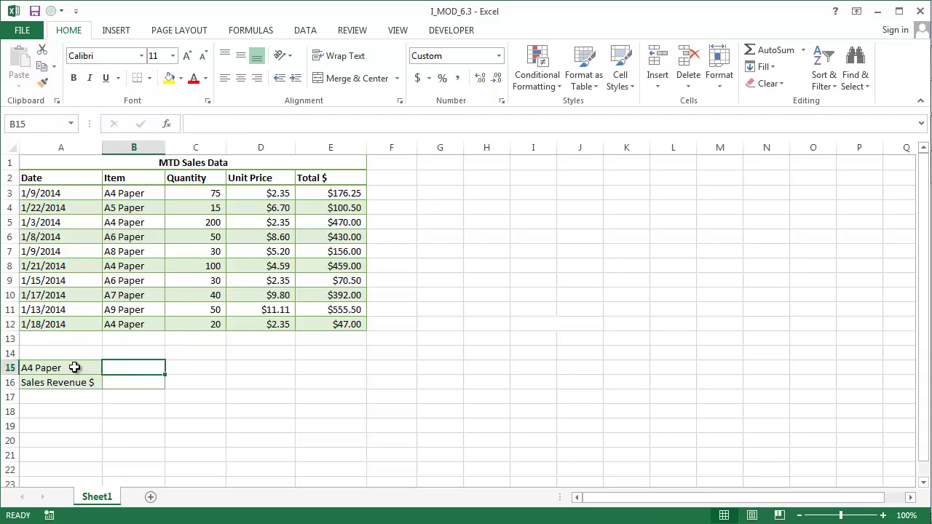
click(74, 368)
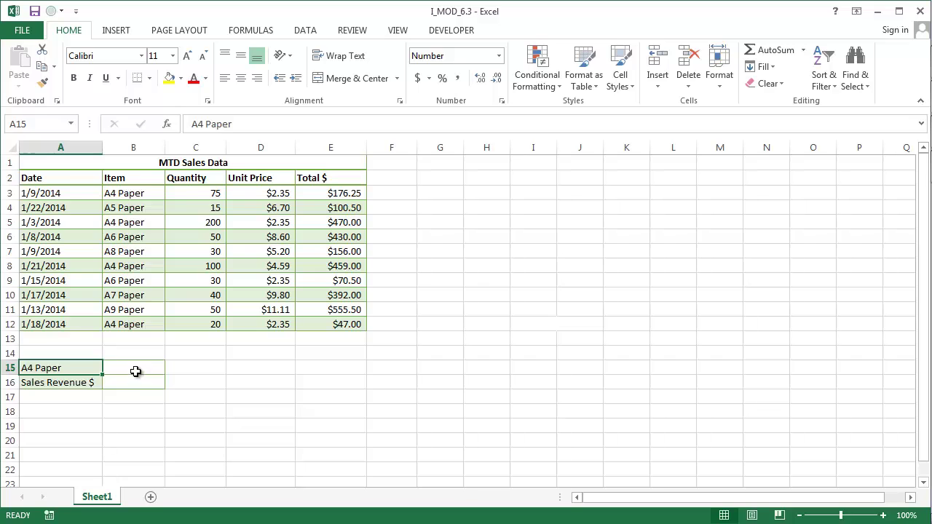
click(69, 386)
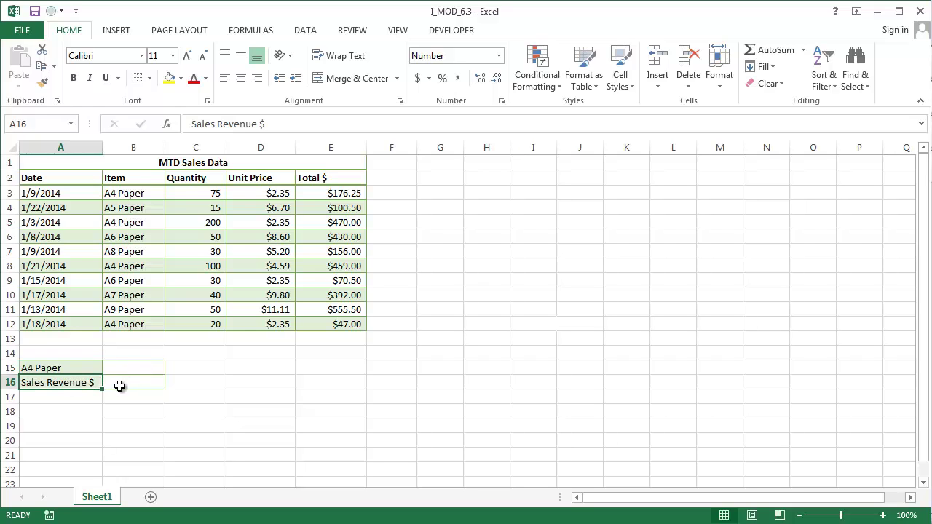
click(121, 383)
Step: Enter =COUNTIF(B3:B12,A15) in cell B15 to count the A4 Paper sales
click(123, 367)
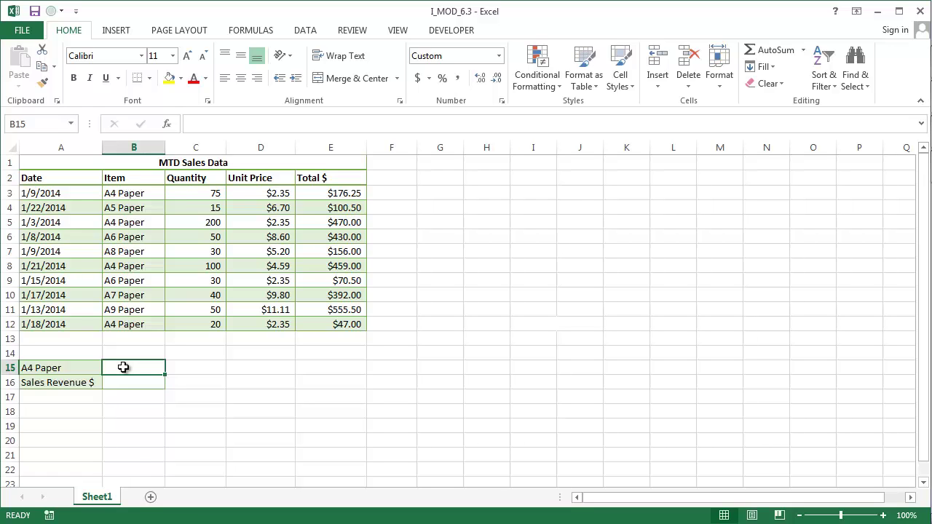
text(=AV)
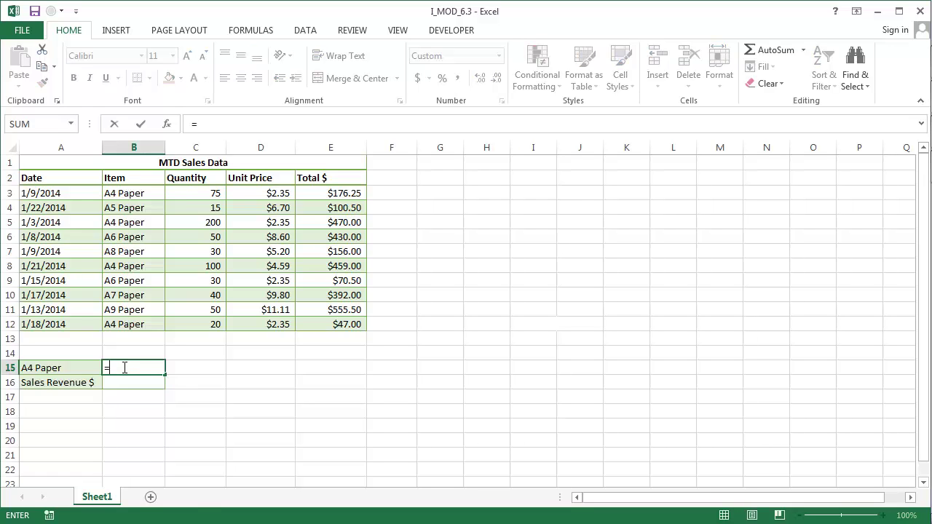
key(BackSpace)
key(BackSpace)
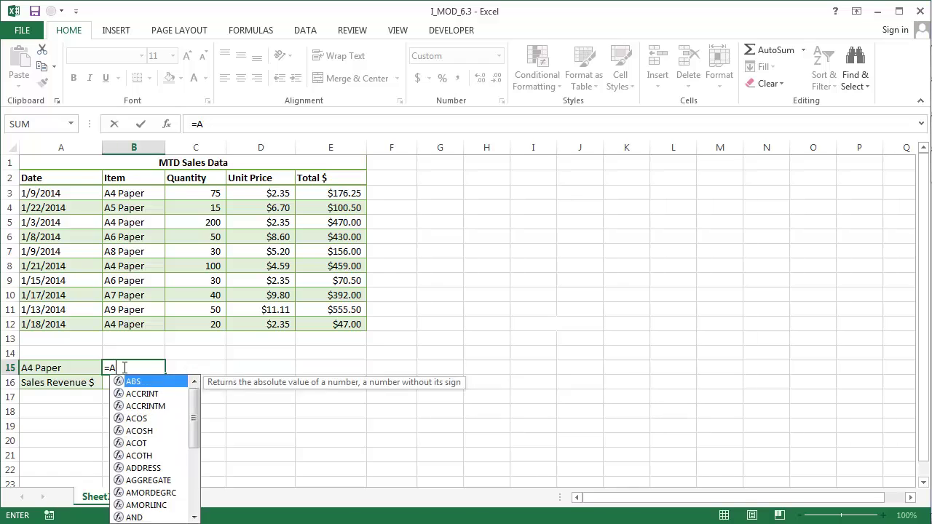
text(COUNTIF)
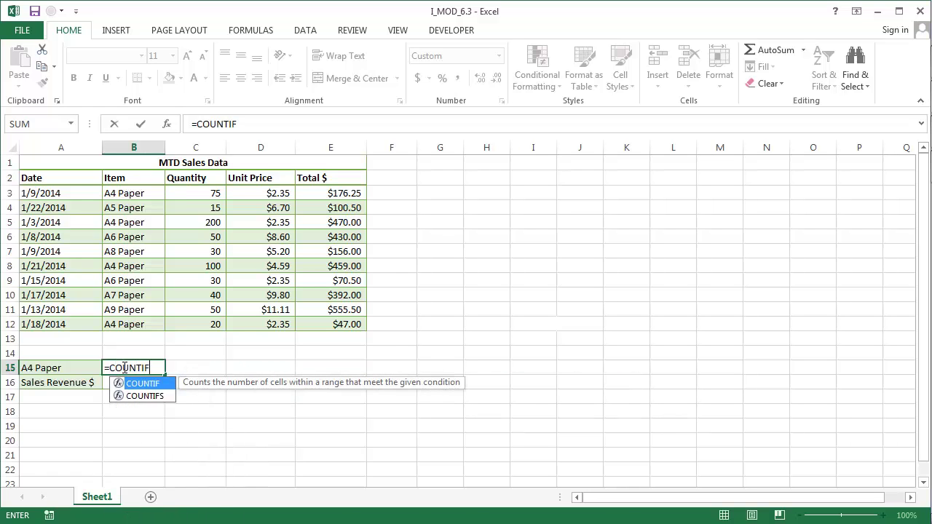
text(()
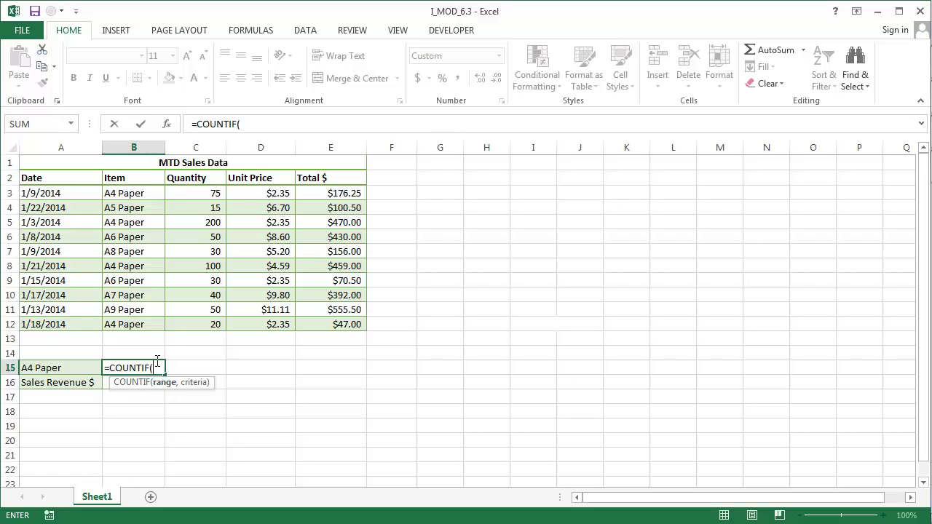
click(135, 195)
drag(135, 195, 136, 320)
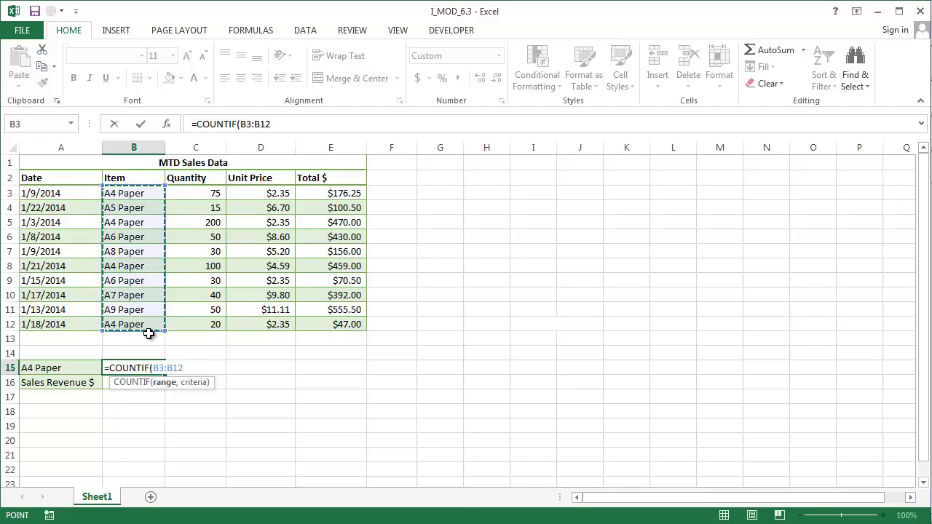
text(,)
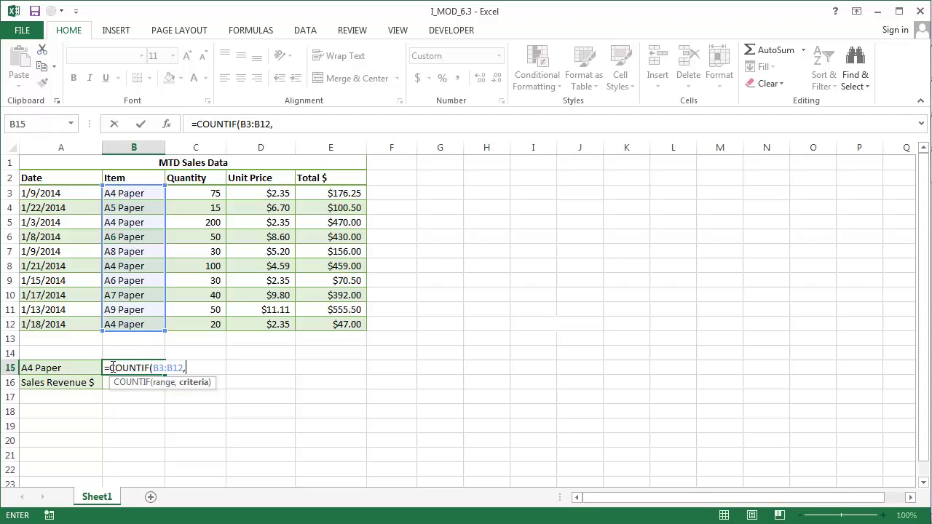
click(64, 368)
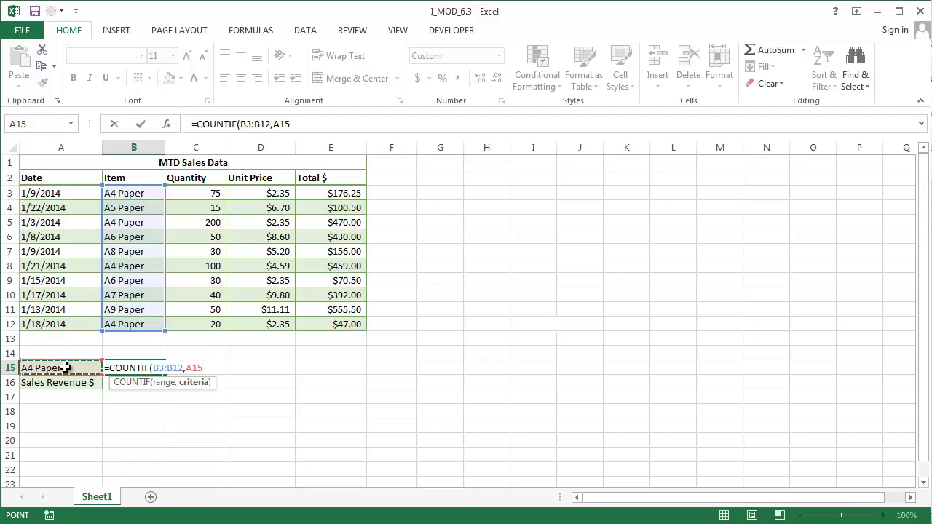
key(Return)
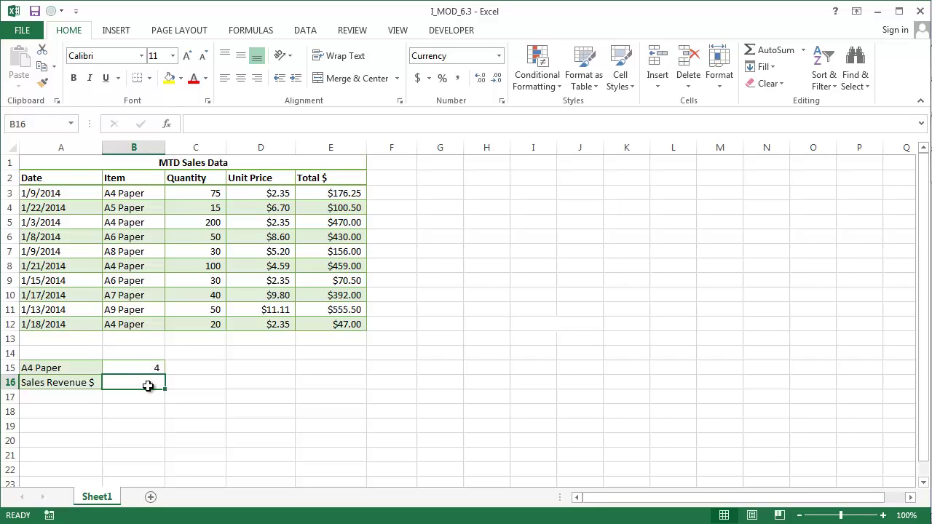
Step: Begin an IF formula in cell B16 with the logical test A15=B3:B12
text(=IF)
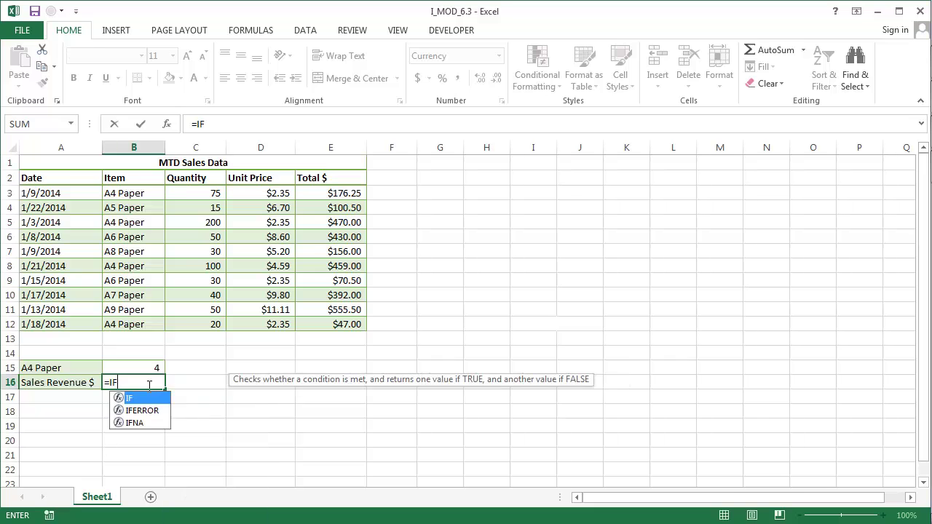
text(()
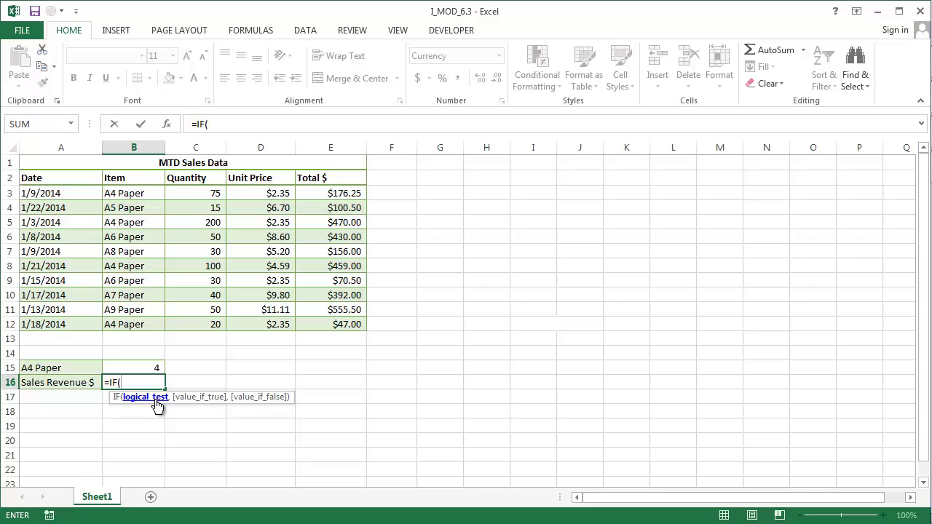
click(92, 364)
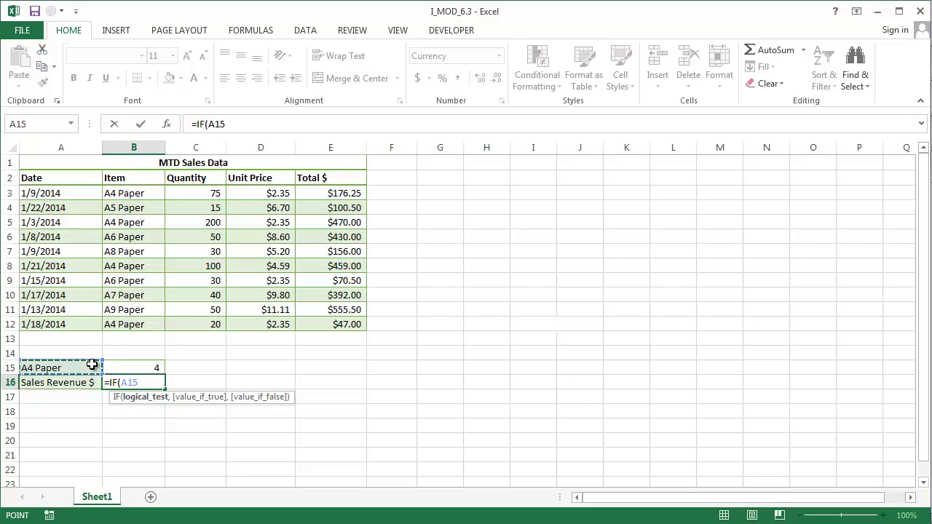
text(=)
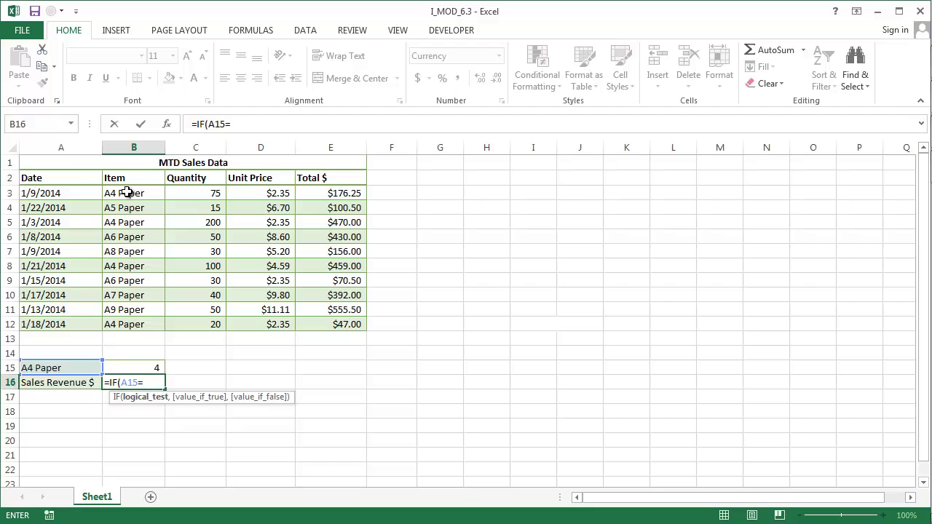
drag(127, 192, 119, 318)
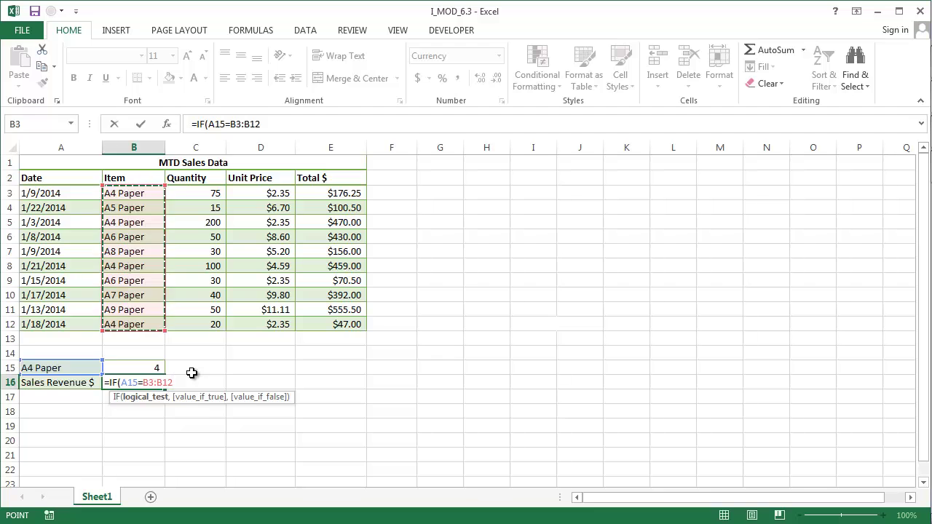
mouse_move(246, 399)
mouse_down()
mouse_move(250, 410)
mouse_move(261, 409)
mouse_up()
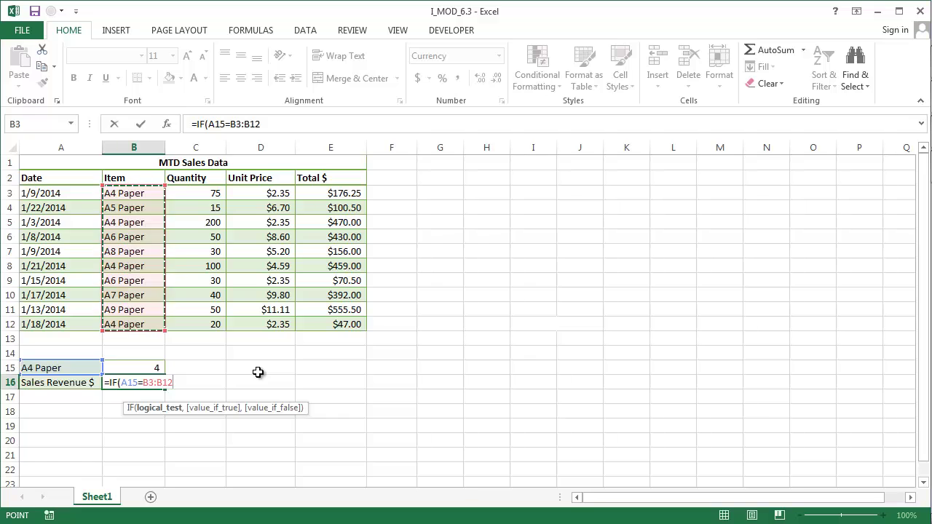
text(,)
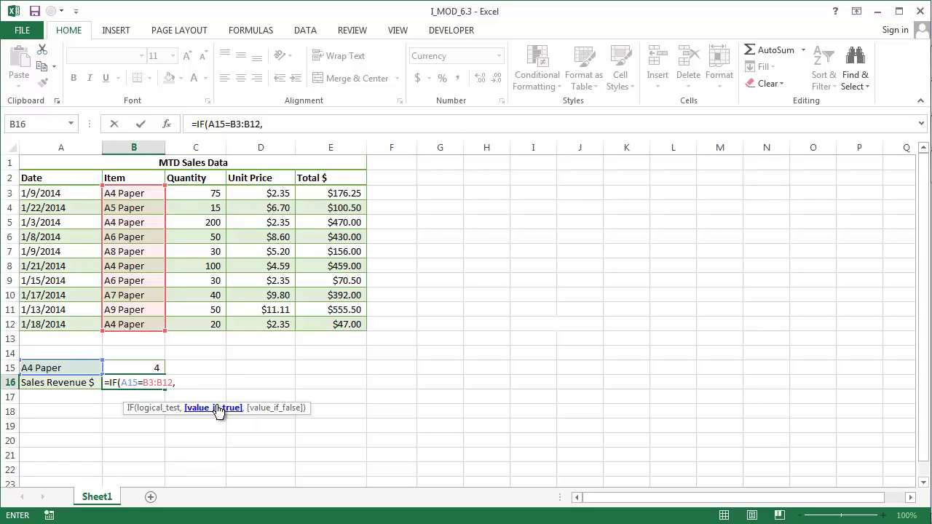
Step: Add SUMIF(B3:B12,A15,E3:E12) as the value-if-true argument of the IF formula in B16
text(SUMIF)
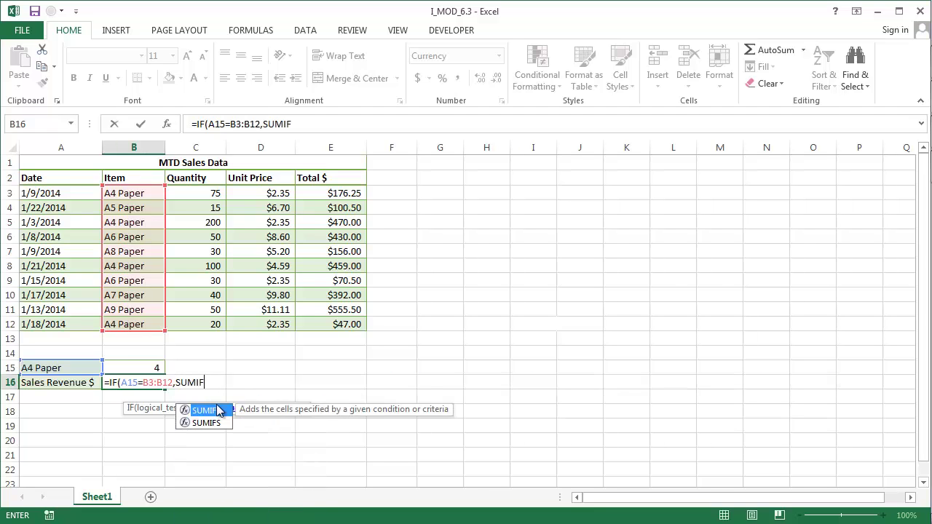
double_click(217, 410)
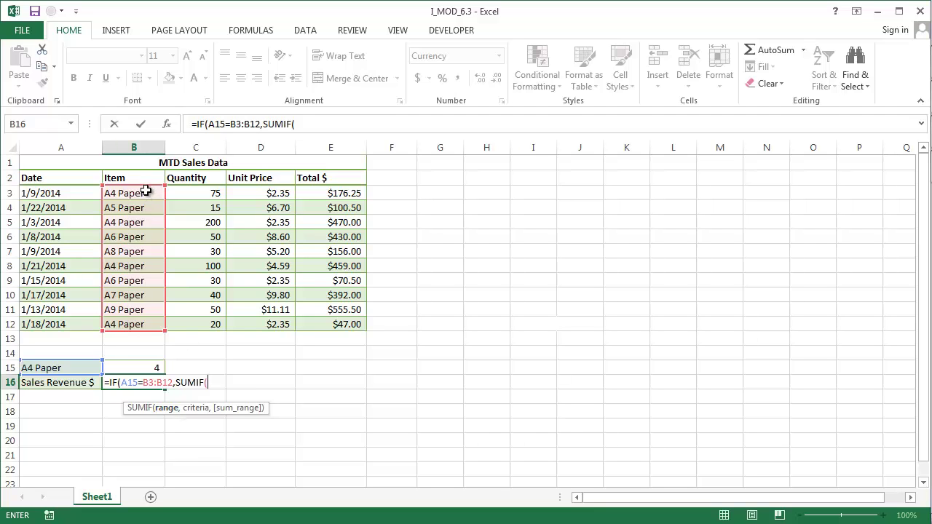
drag(147, 192, 141, 321)
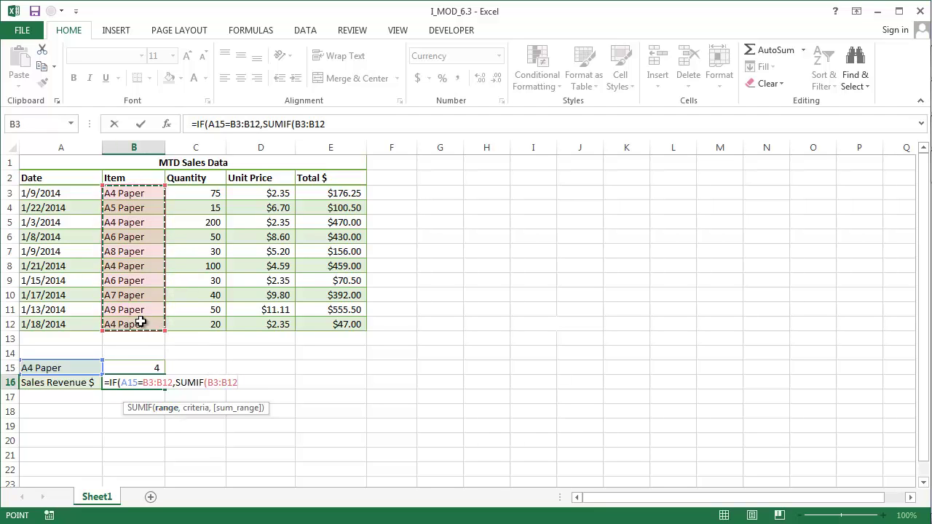
text(,)
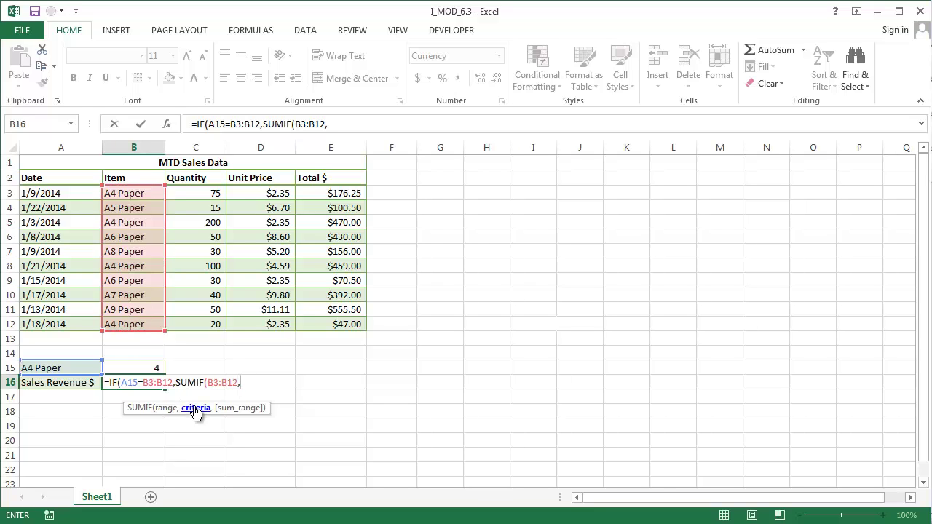
click(59, 367)
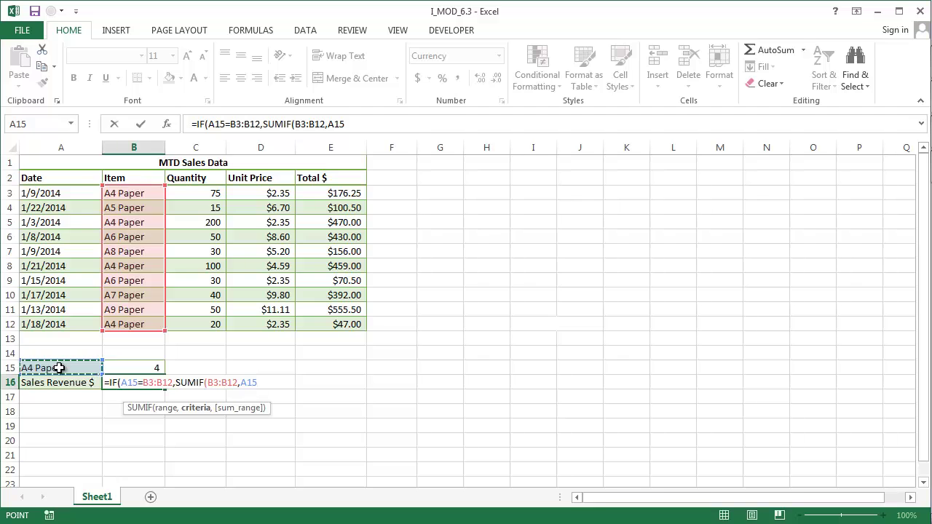
text(,)
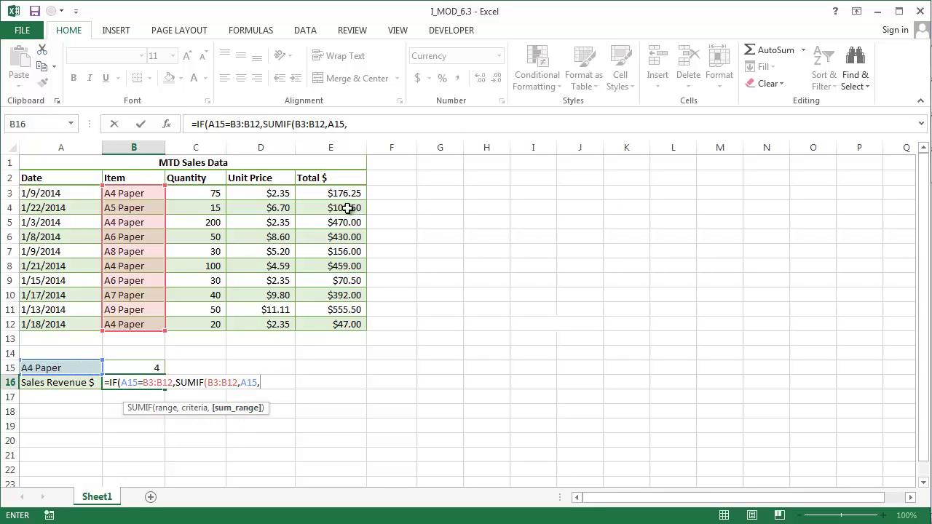
drag(327, 194, 330, 321)
text(),)
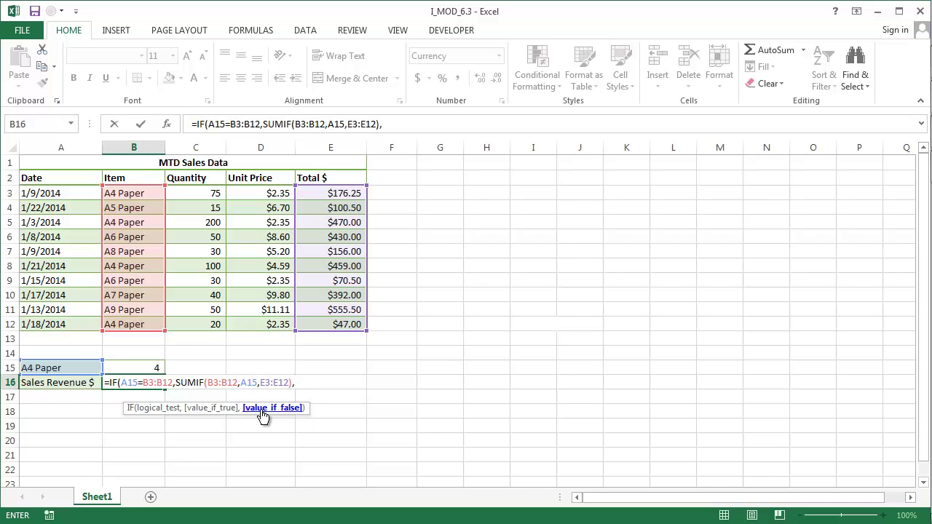
Step: Complete the B16 formula with "No sale" as the value if false and enter it as an array formula
text("n)
key(BackSpace)
text(No sale"))
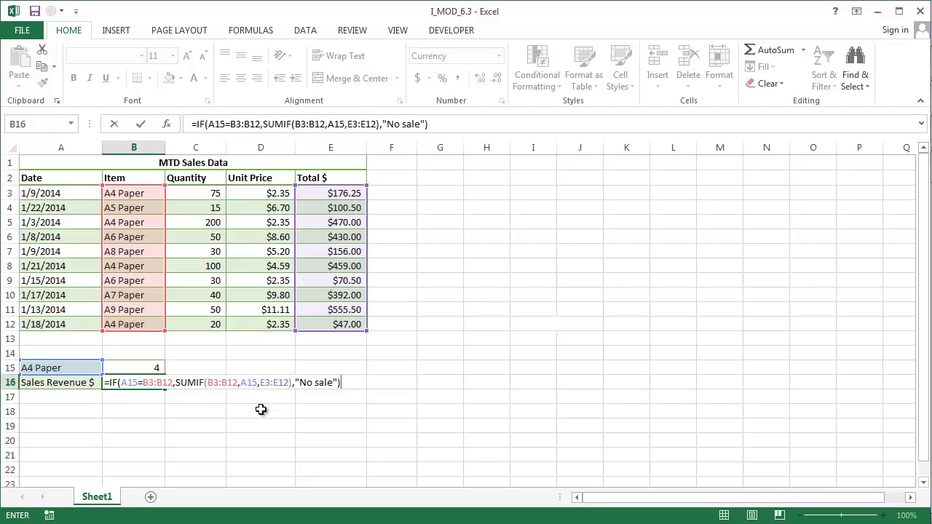
key(ctrl+shift+Return)
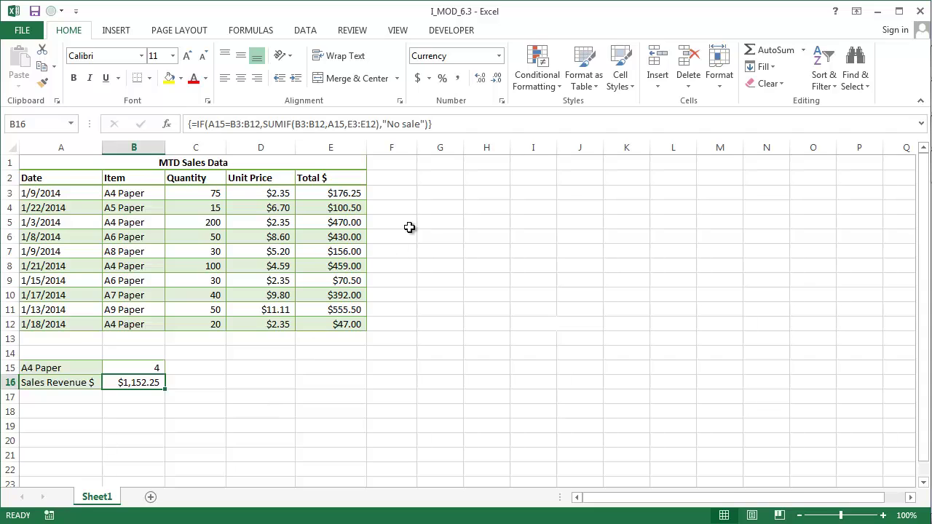
Step: Re-enter the B16 formula as an ordinary formula and convert it back to an array formula
click(445, 125)
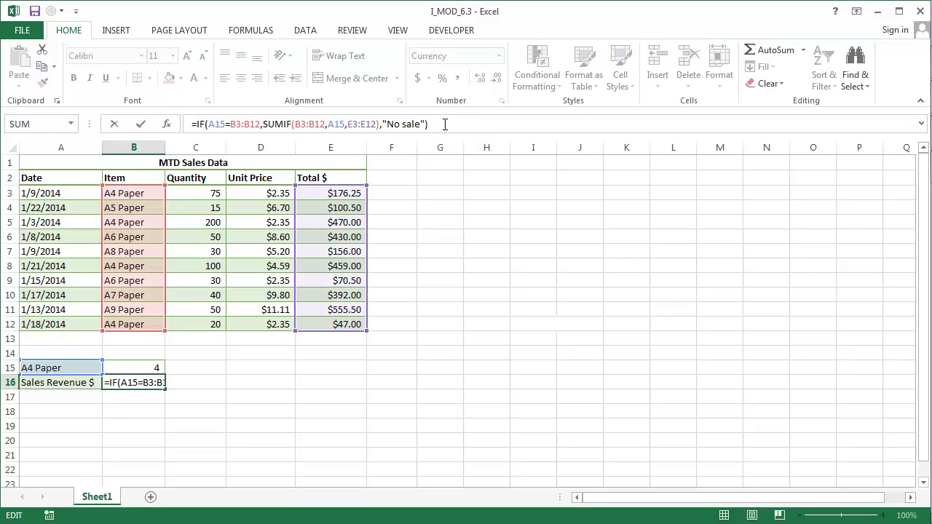
key(Return)
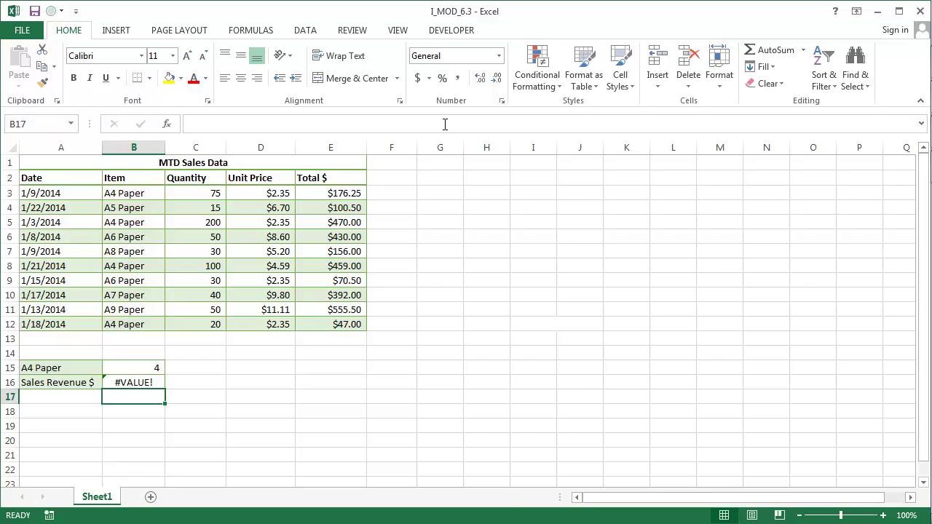
key(Up)
key(Down)
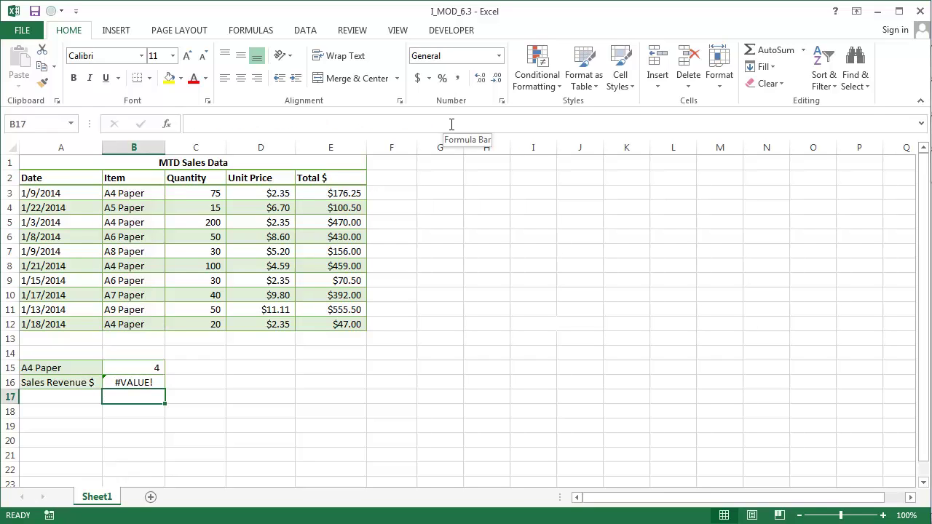
key(Up)
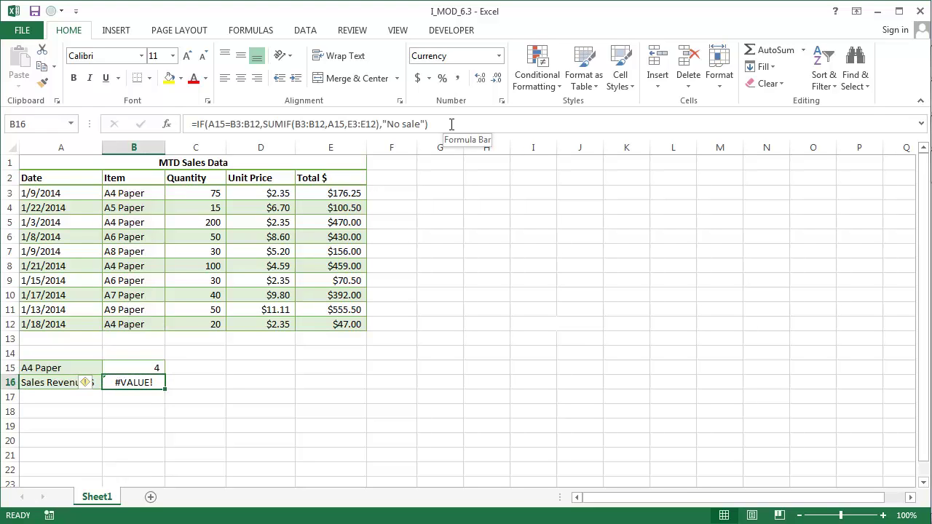
key(F2)
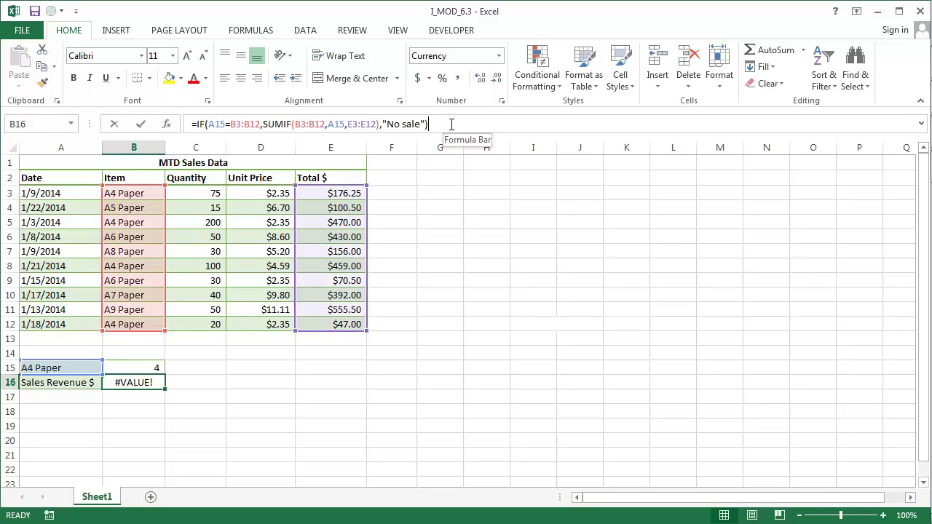
key(ctrl+shift+Return)
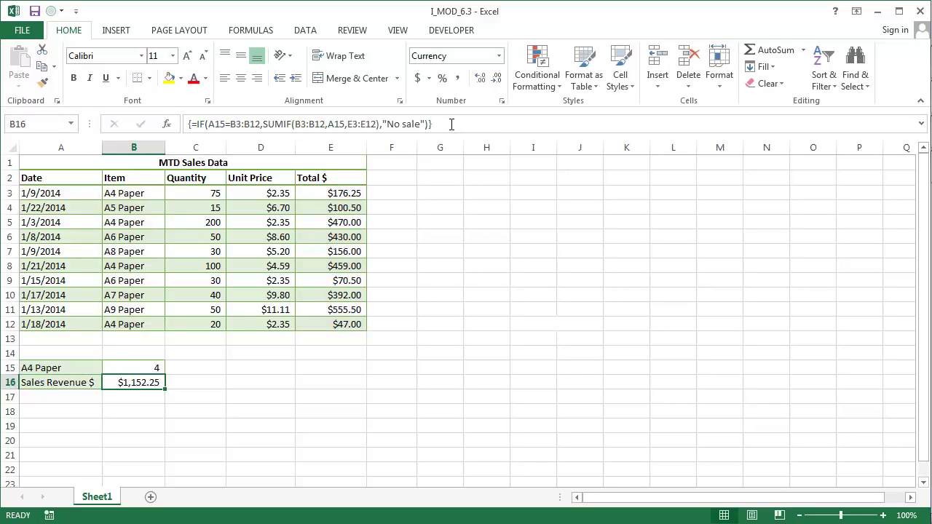